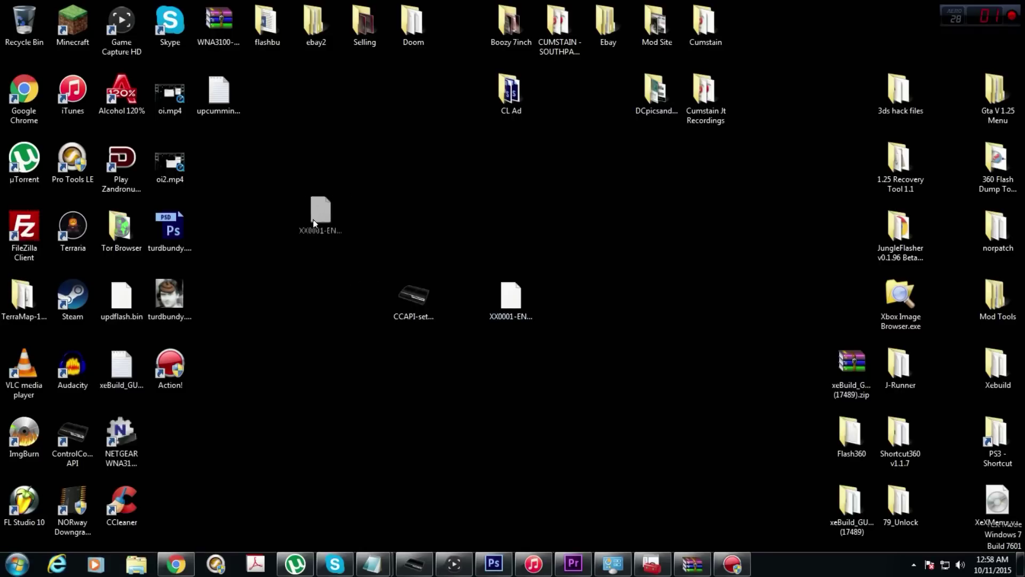
- Delete the old CCAPI v2.60 package from Removable Disk (J:) and copy the desktop package onto it
left_click(133, 567)
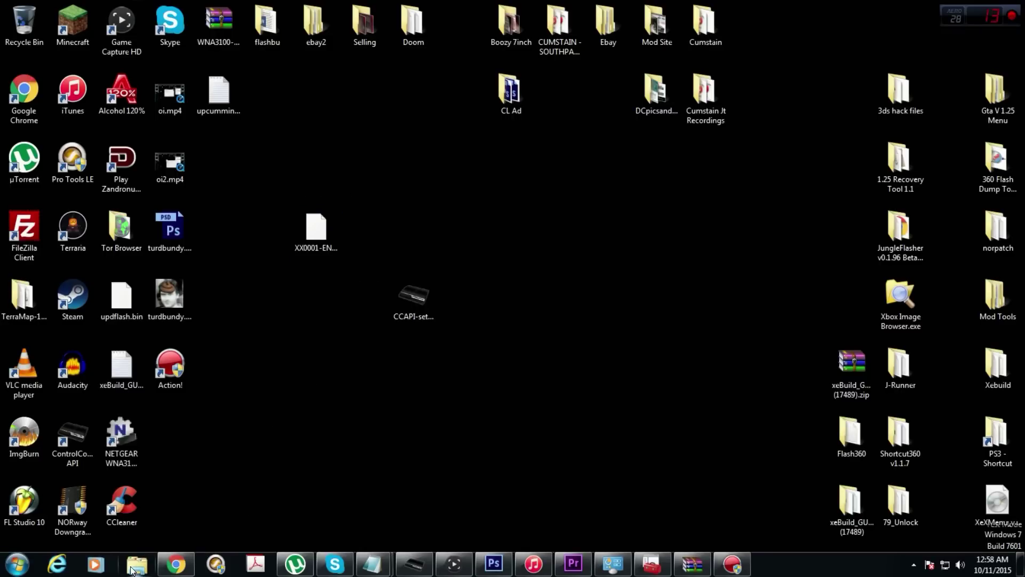
scroll(107, 83, "down", 4)
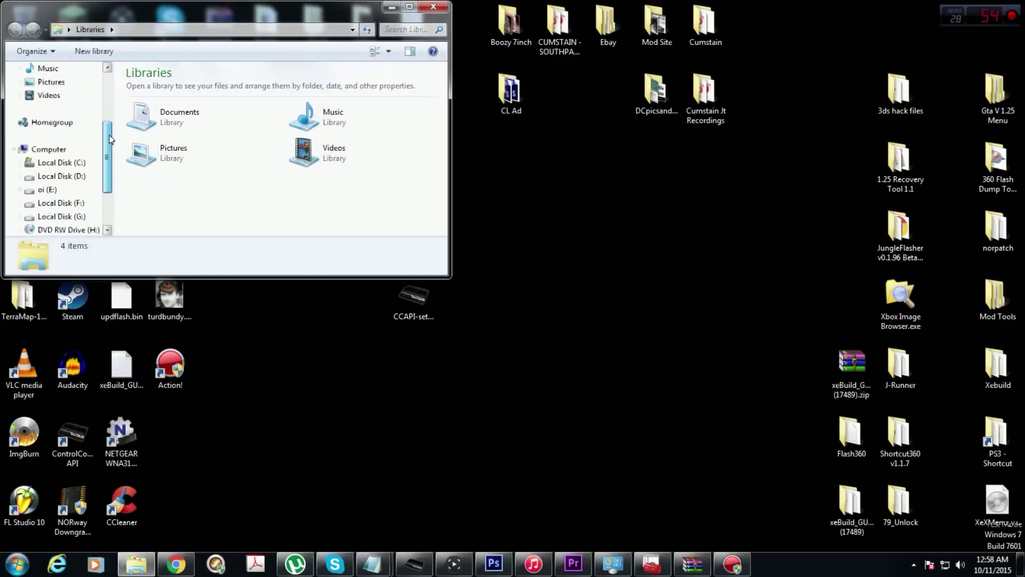
left_click(70, 207)
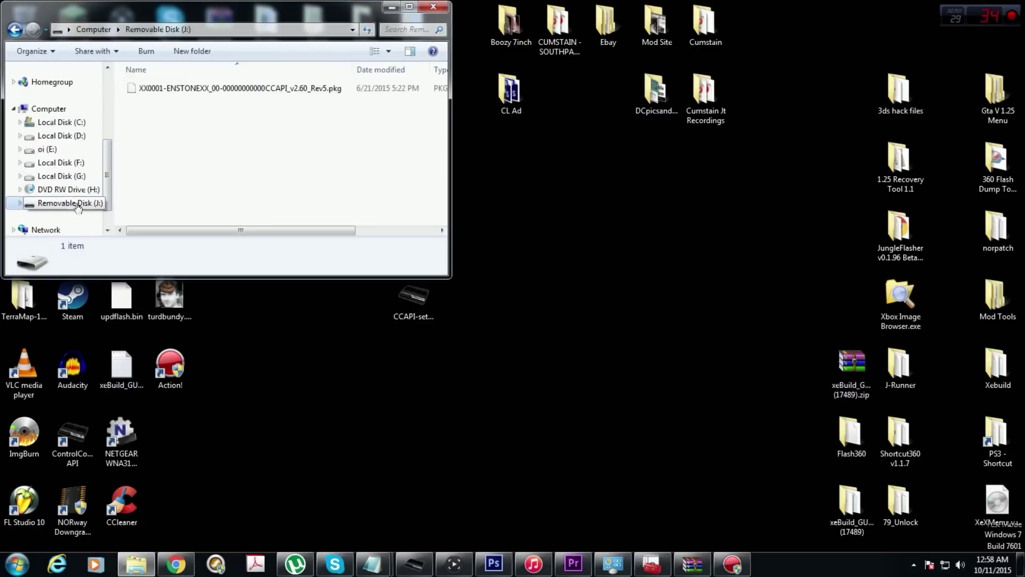
left_click(239, 90)
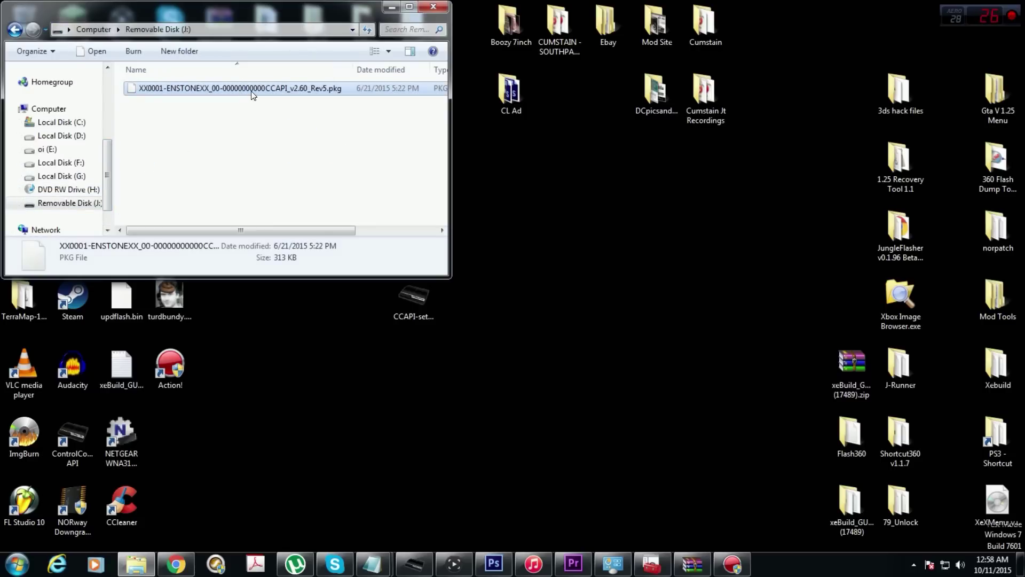
right_click(251, 91)
left_click(304, 258)
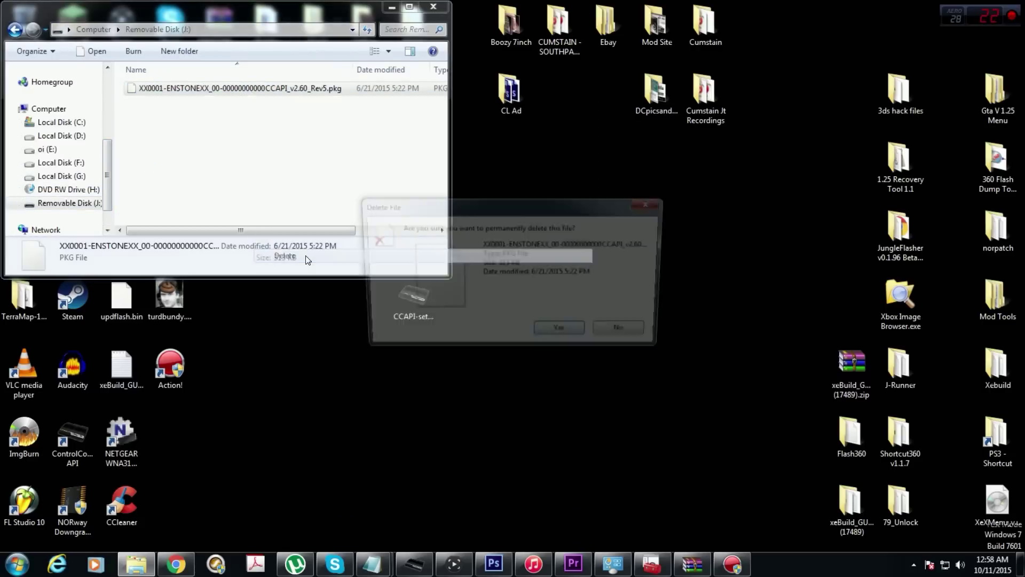
left_click(554, 334)
left_click_drag(320, 14, 761, 49)
left_click_drag(316, 229, 638, 162)
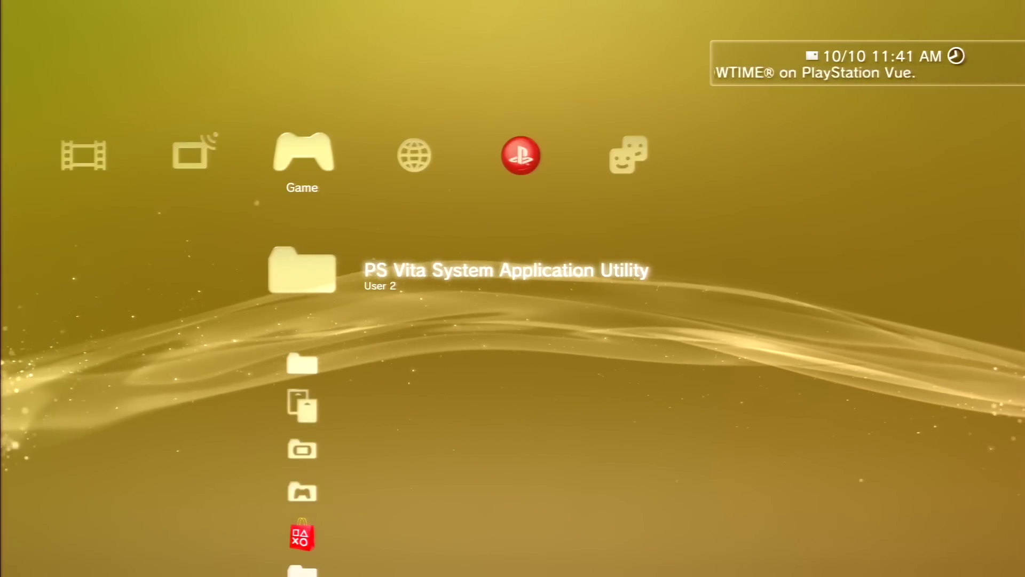
- Install CCAPI_v2.60_Rev5 through Package Manager > Install Package Files > Standard in the Game column
key("Left")
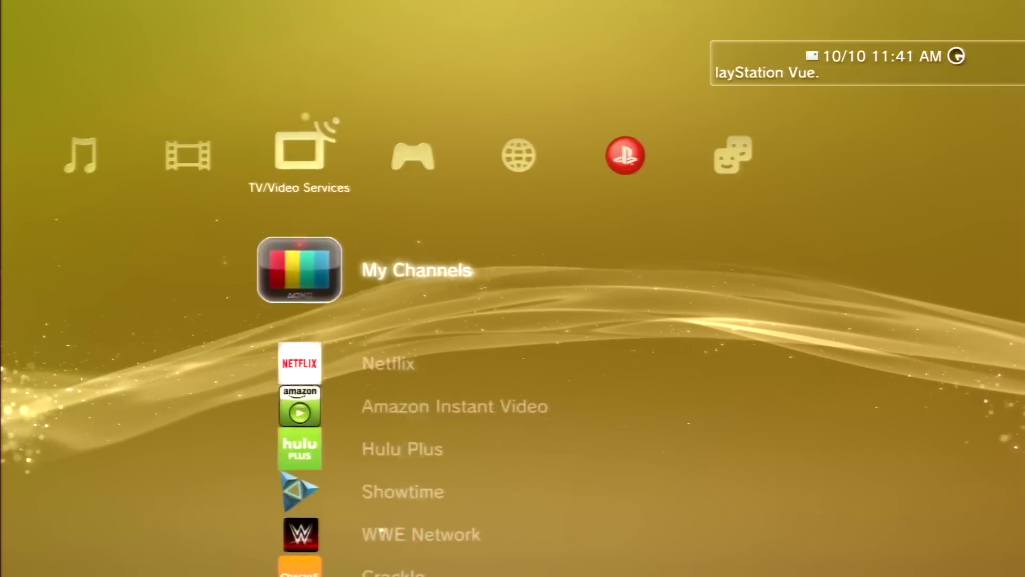
key("Right")
key("Down")
key("Down")
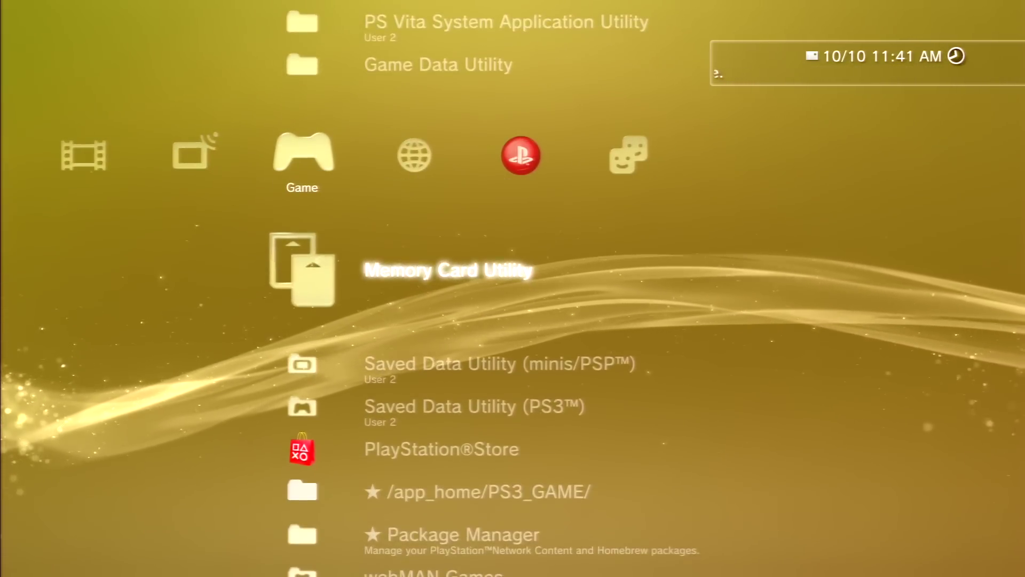
key("Down")
key("Down")
key("Down")
key("Down")
key("Down")
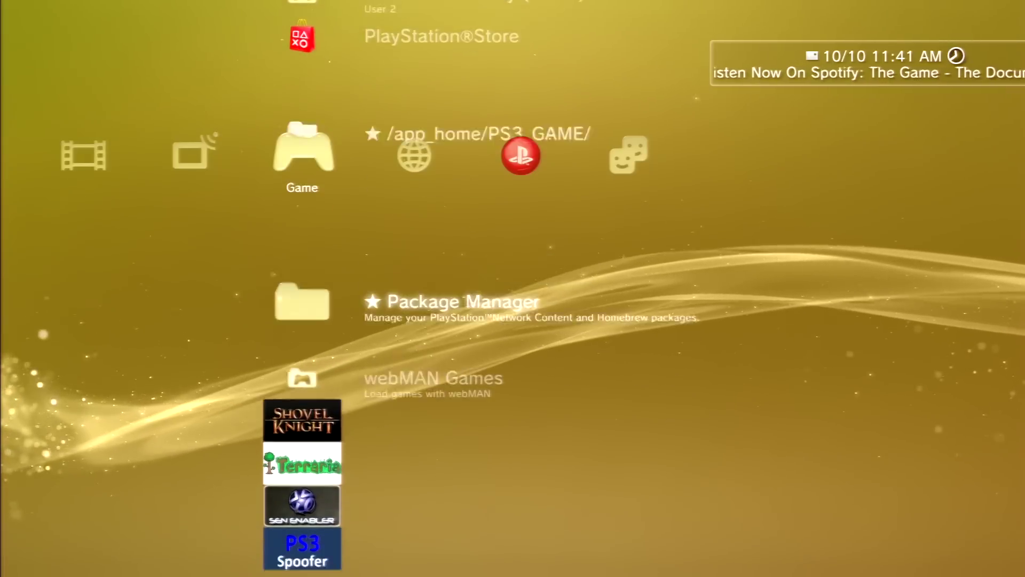
key("Up")
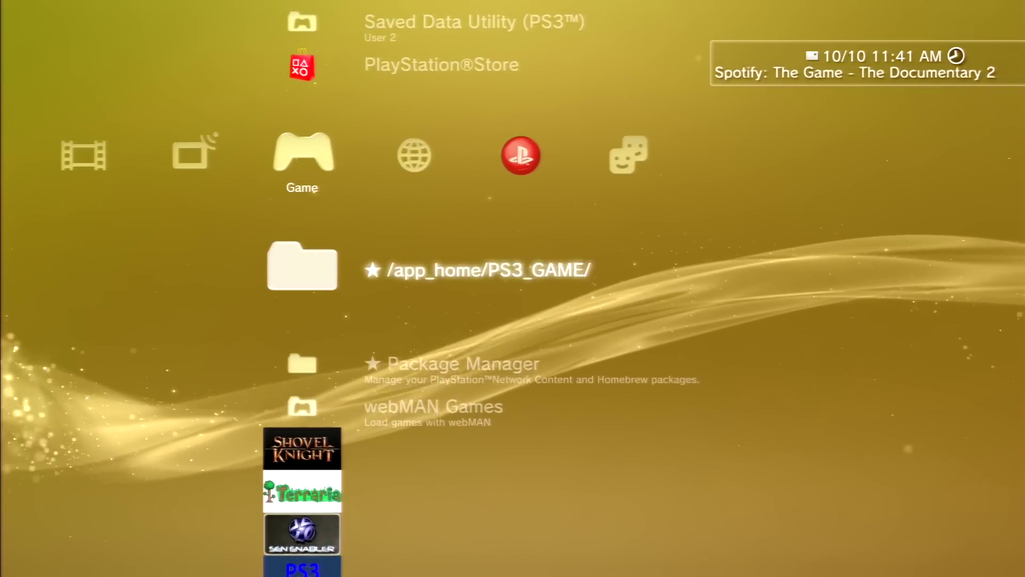
key("Down")
key("Return")
key("Down")
key("Return")
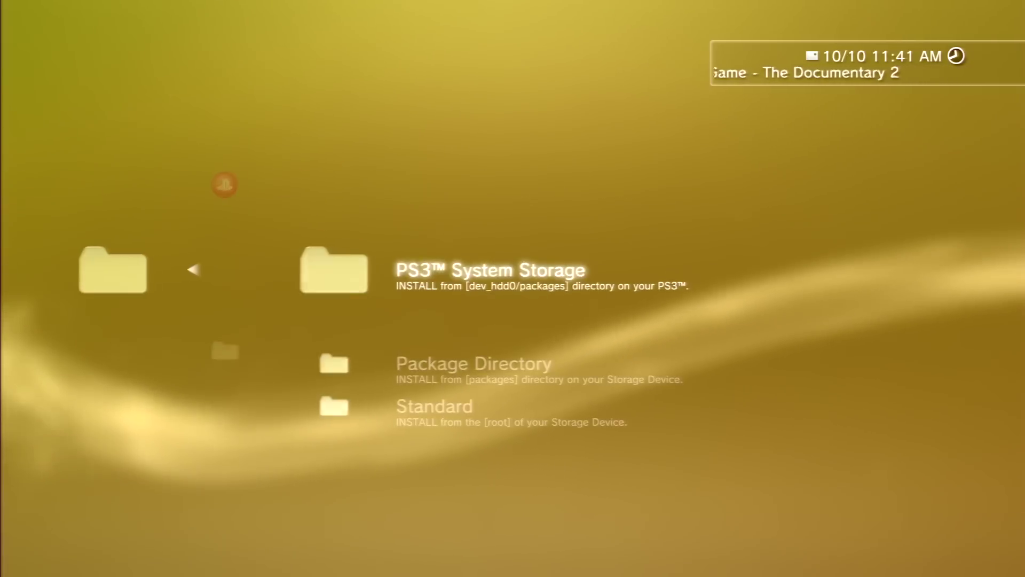
key("Down")
key("Down")
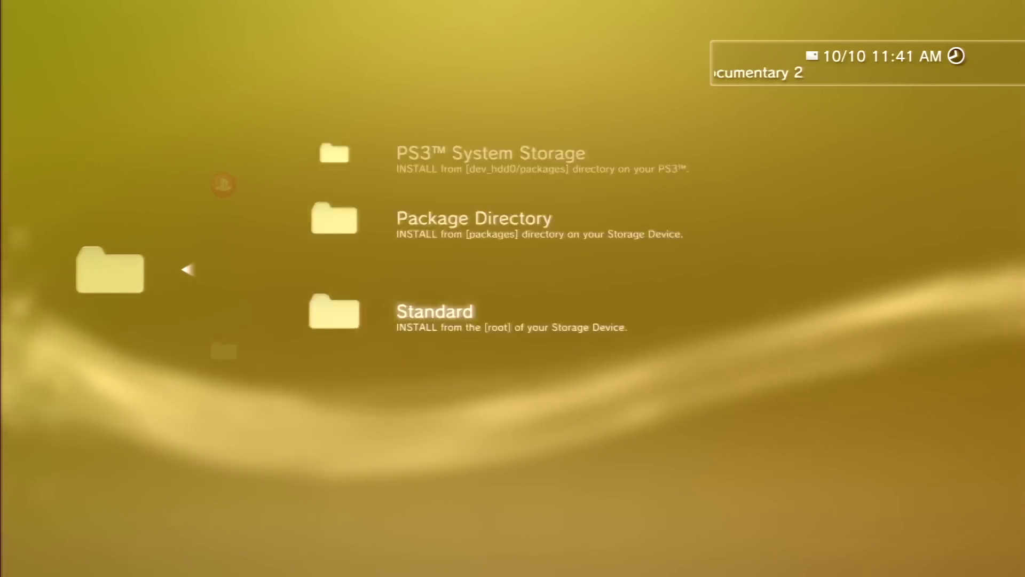
key("Return")
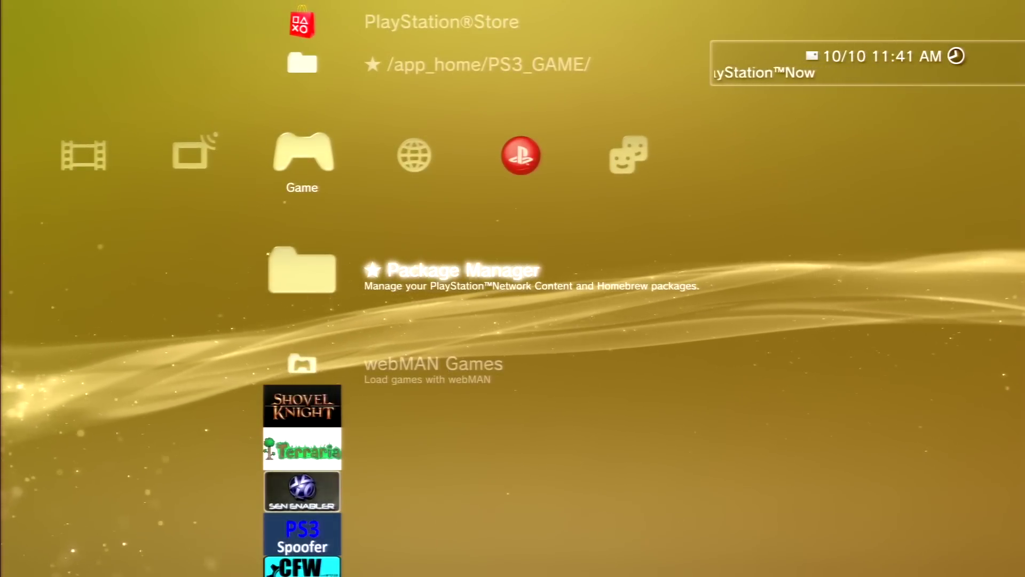
key("Down")
key("Down")
key("Down")
key("Down")
key("Down")
key("Down")
key("Down")
key("Down")
key("Down")
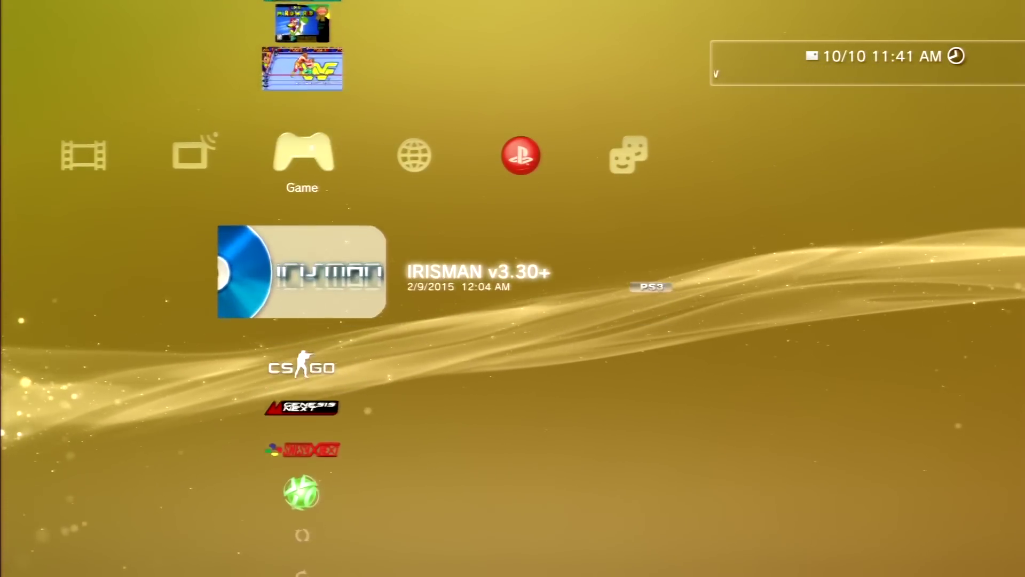
- Launch the installed CCAPI 2.60 app, dismiss its information dialog, and return to the XMB
key("Down")
key("Down")
key("Down")
key("Down")
key("Down")
key("Down")
key("Down")
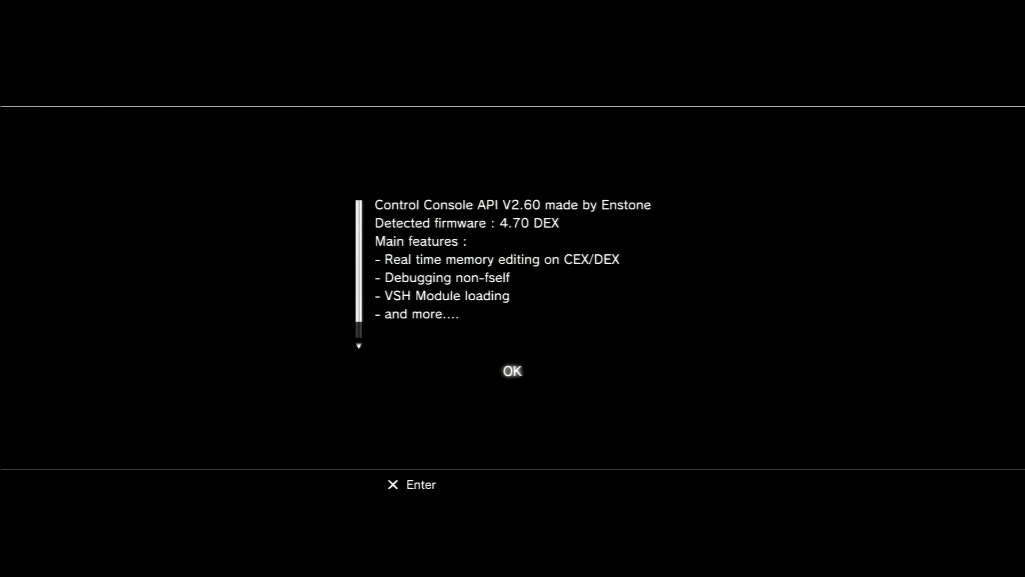
key("Return")
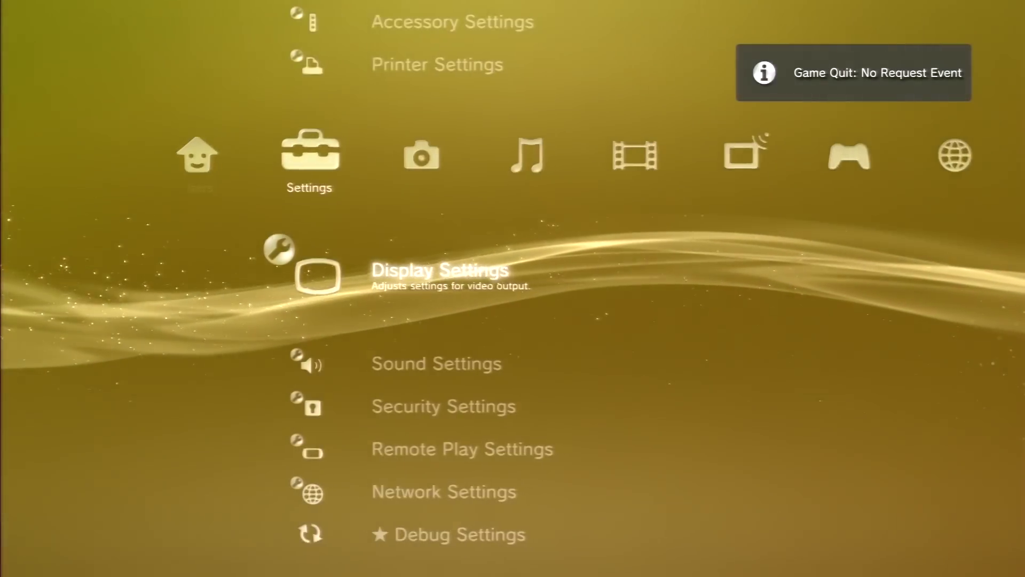
key("Up")
- View System Settings > System Information, noting firmware 4.70 and IP 192.168.1.105, then close it
key("Down")
key("Down")
key("Down")
key("Down")
key("Down")
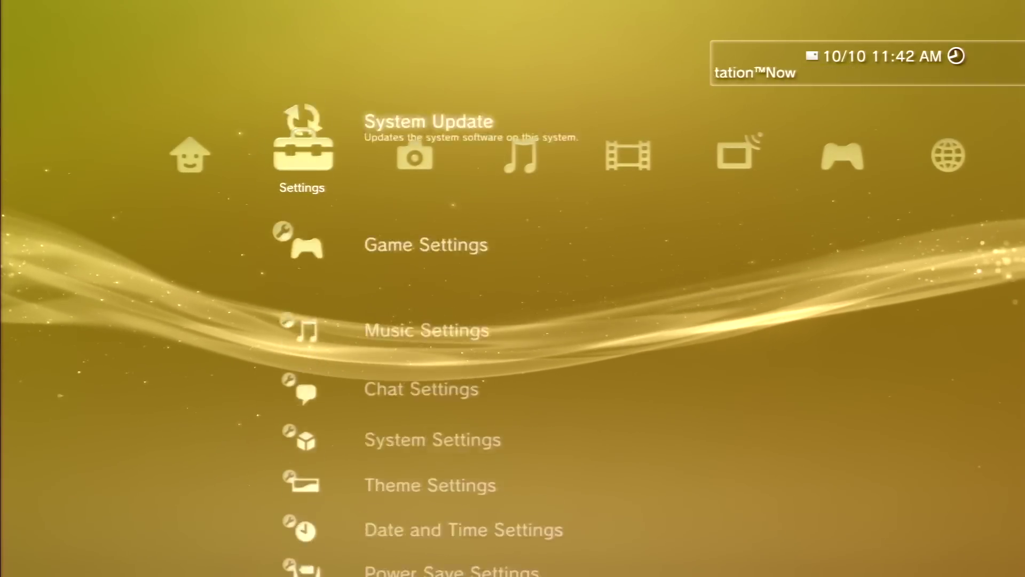
key("Down")
key("Down")
key("Down")
key("Down")
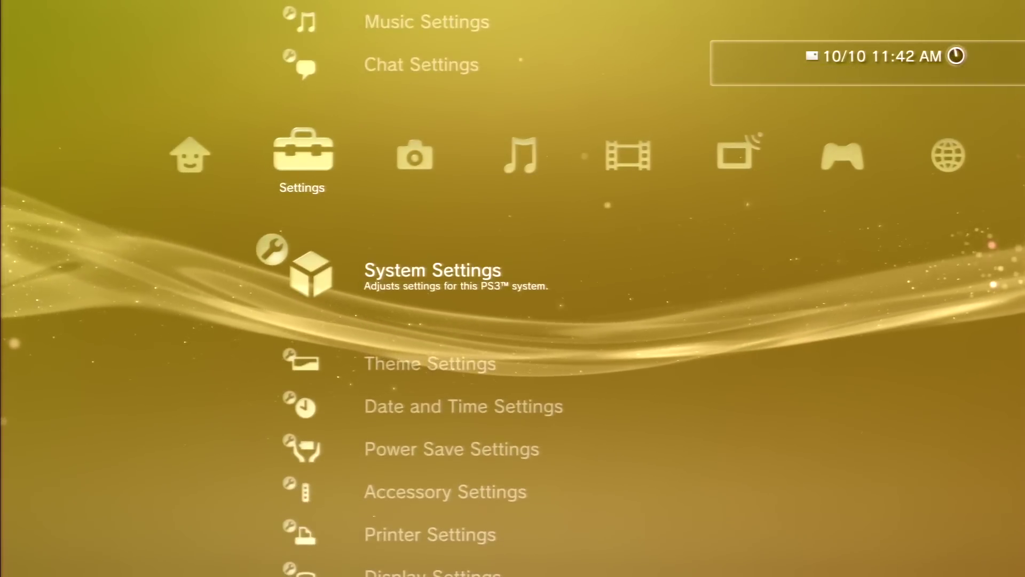
key("Return")
key("Down")
key("Down")
key("Down")
key("Down")
key("Down")
key("Down")
key("Down")
key("Down")
key("Down")
key("Down")
key("Down")
key("Down")
key("Down")
key("Down")
key("Down")
key("Down")
key("Down")
key("Down")
key("Down")
key("Down")
key("Down")
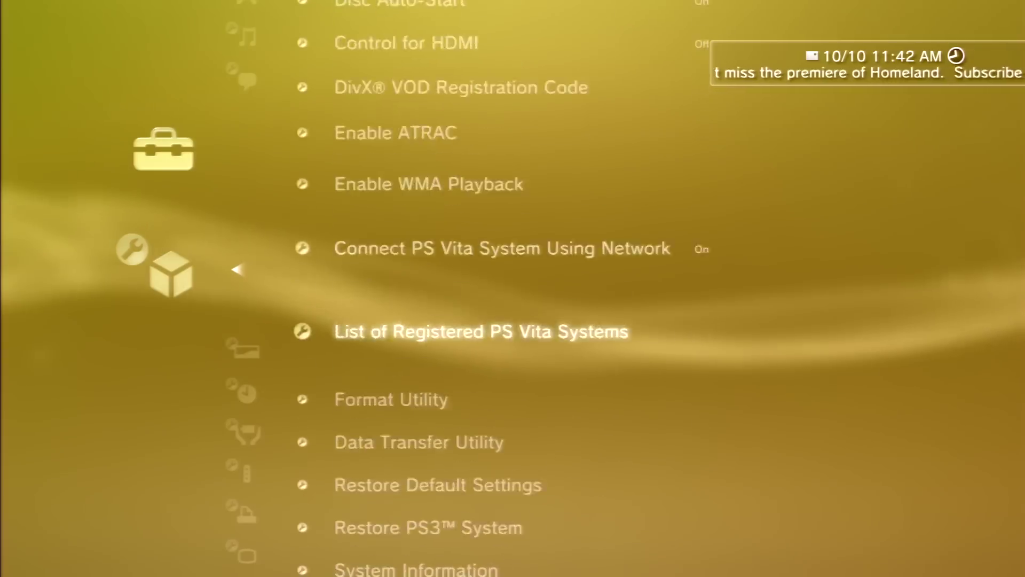
key("Up")
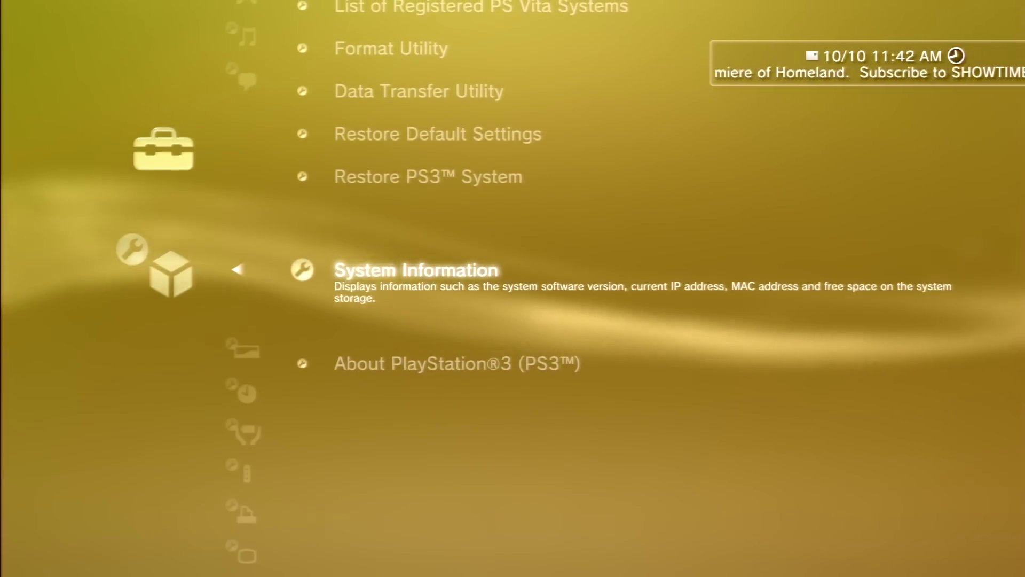
key("Return")
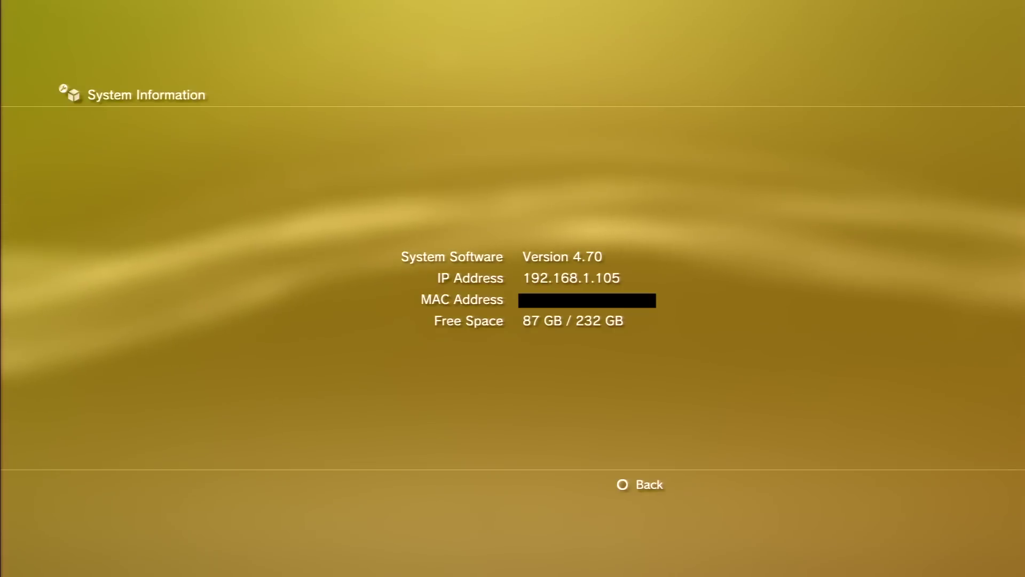
key("Escape")
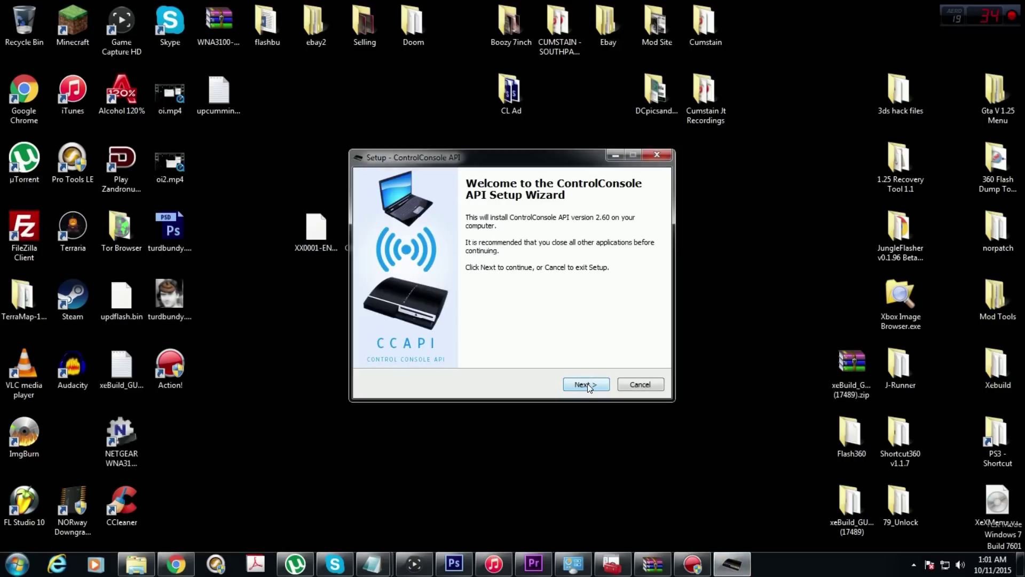
- Install ControlConsole API 2.60 into the existing folder with a desktop icon
left_click(587, 383)
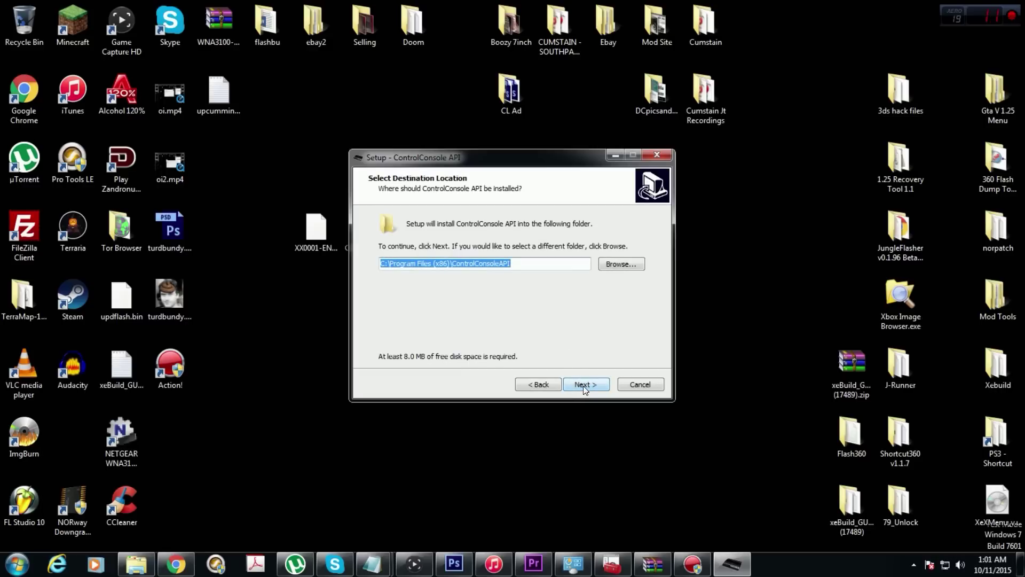
left_click(583, 386)
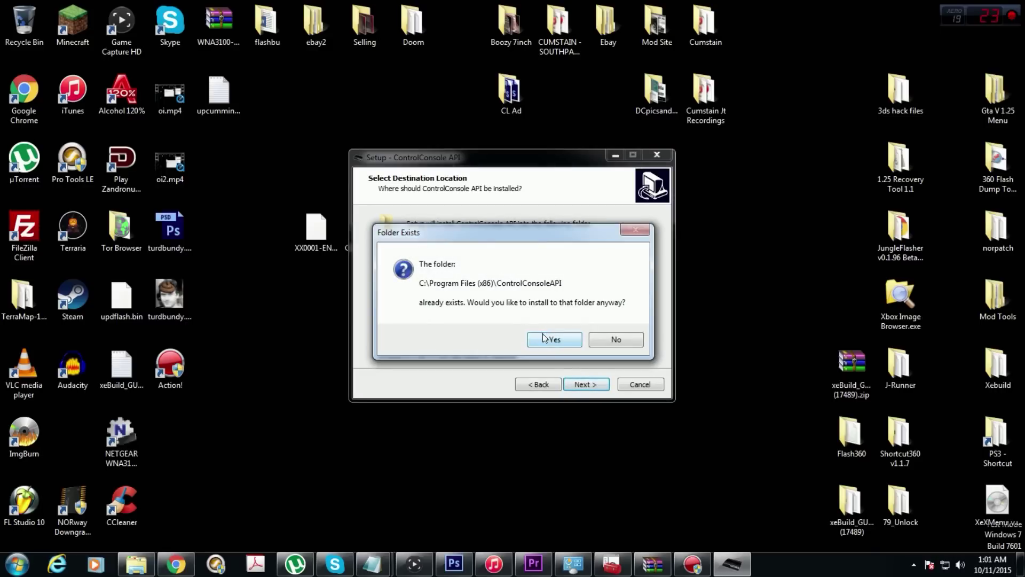
left_click(549, 342)
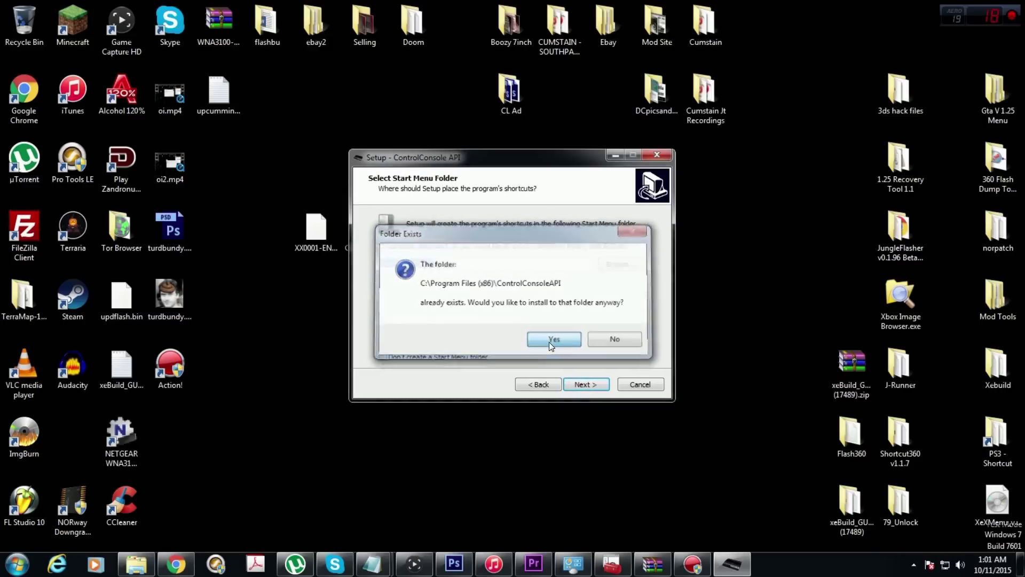
left_click(579, 384)
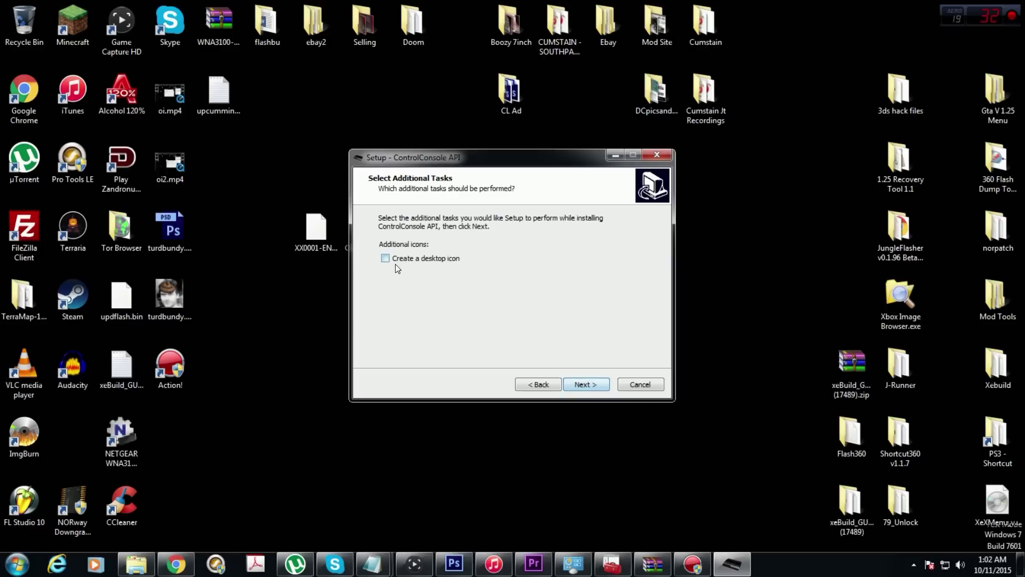
left_click(588, 386)
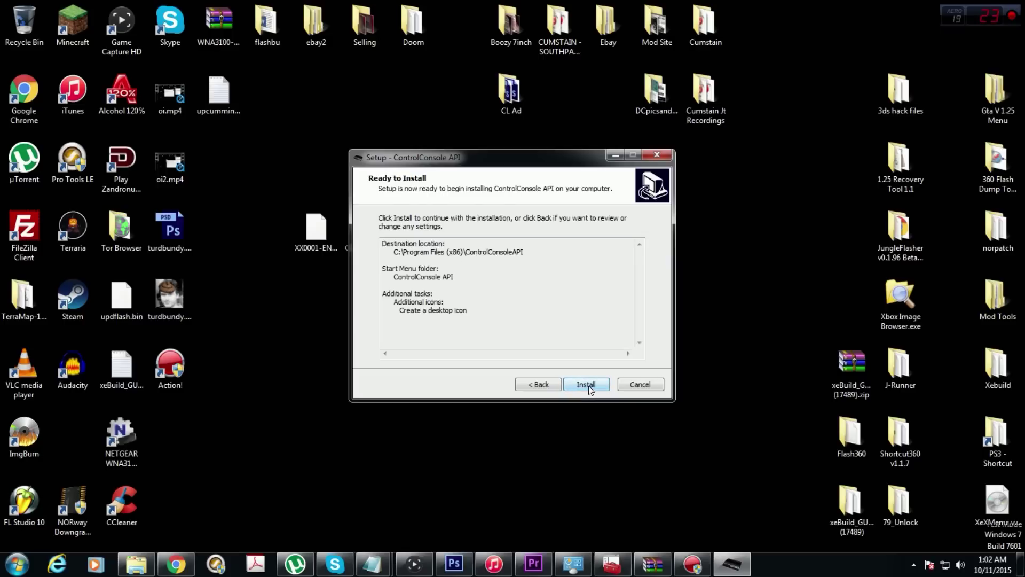
left_click(588, 385)
left_click(588, 385)
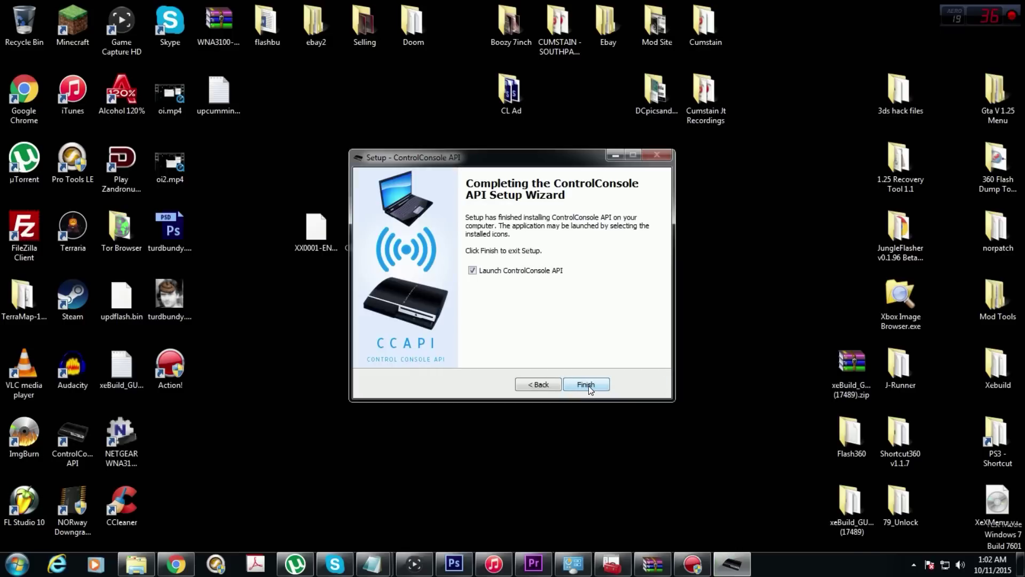
- Finish setup to launch Console Manager and start a new console via File > Add console
left_click(590, 385)
left_click(256, 118)
left_click(284, 131)
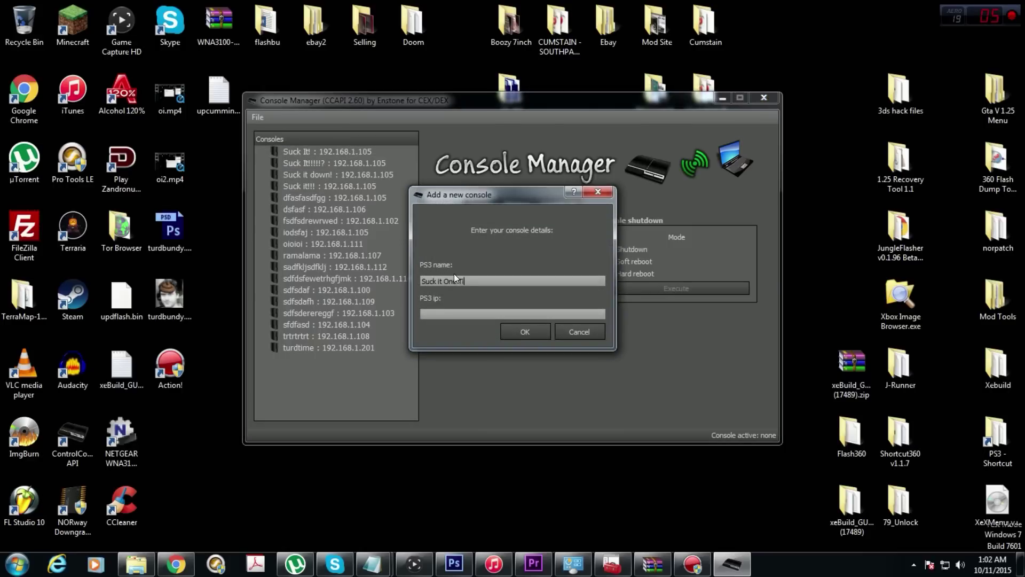
- Give the new 'Suck it One Time!' console the IP 192.168.1.105 and save it
key("Tab")
type("192.168.1.105")
left_click(537, 327)
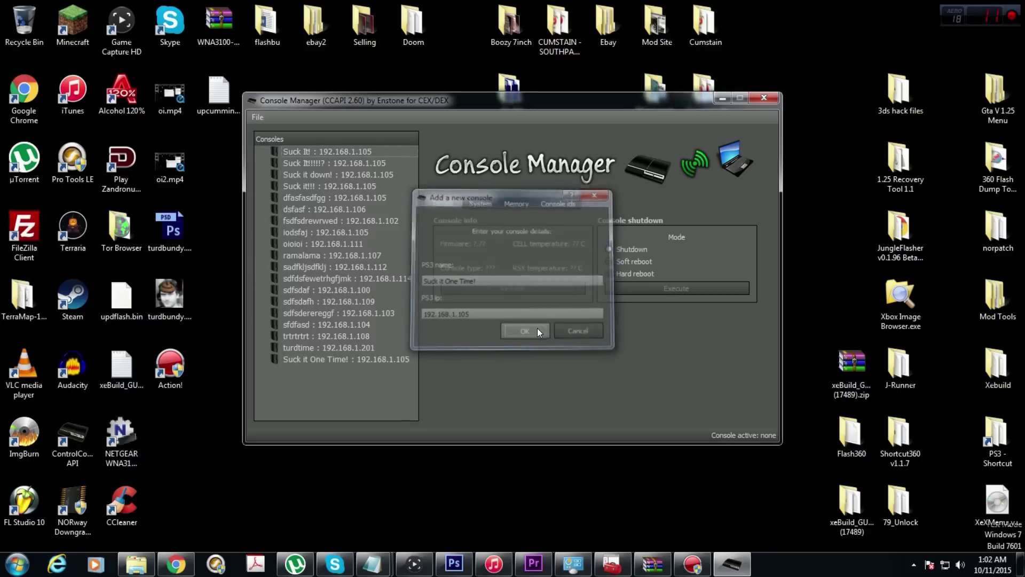
- Connect Console Manager to the 'Suck it One Time!' console
right_click(379, 359)
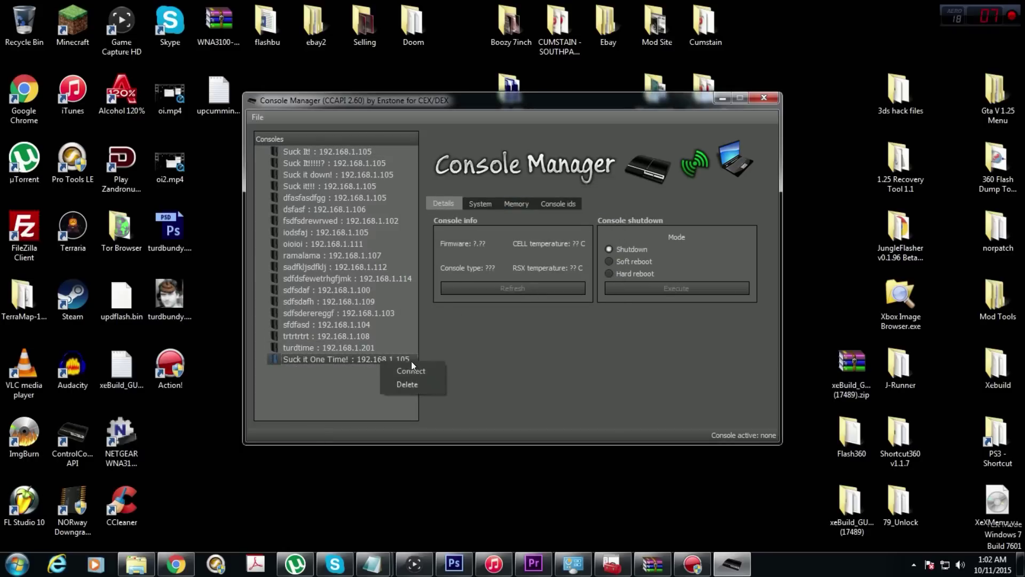
left_click(425, 368)
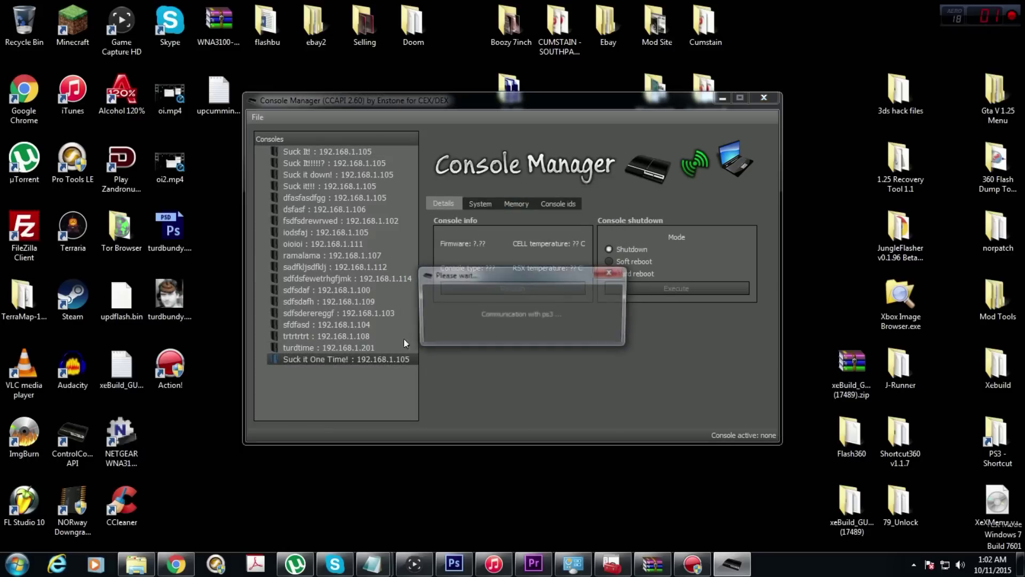
left_click(580, 292)
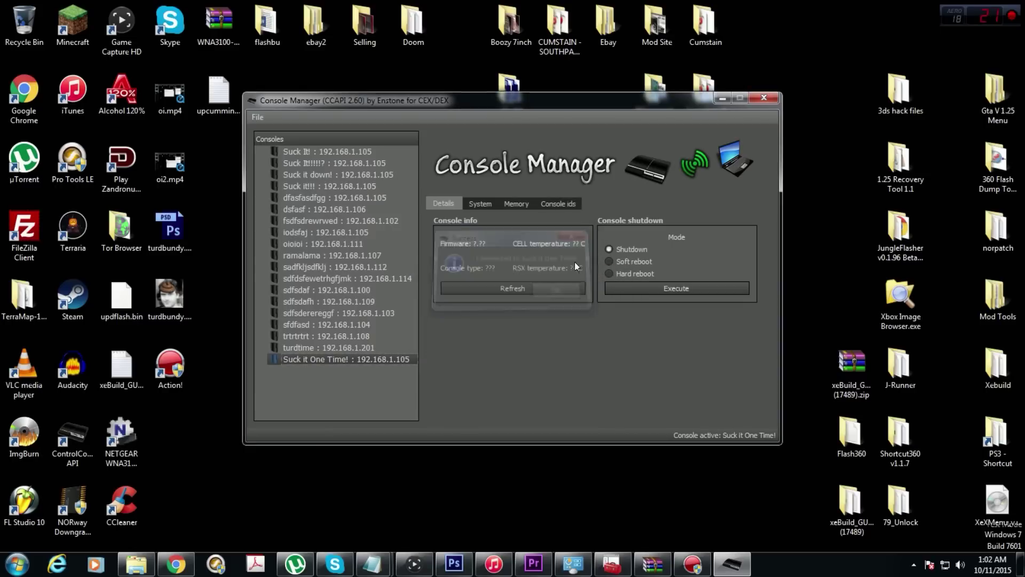
- Paste and apply a new console ID and PSID, then minimize Console Manager
left_click(559, 203)
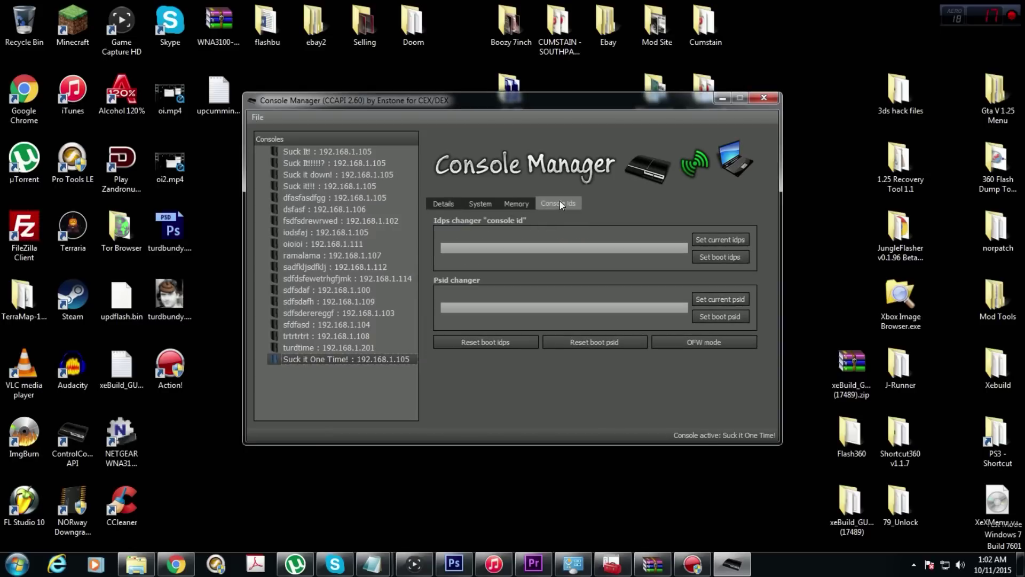
left_click(503, 241)
key("ctrl+v")
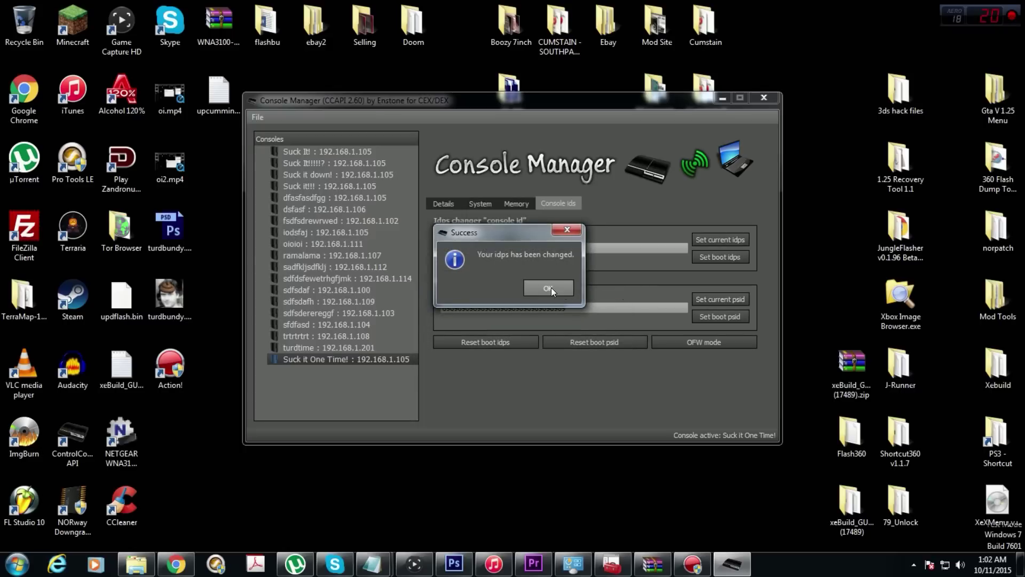
left_click(551, 288)
left_click(723, 292)
left_click(566, 288)
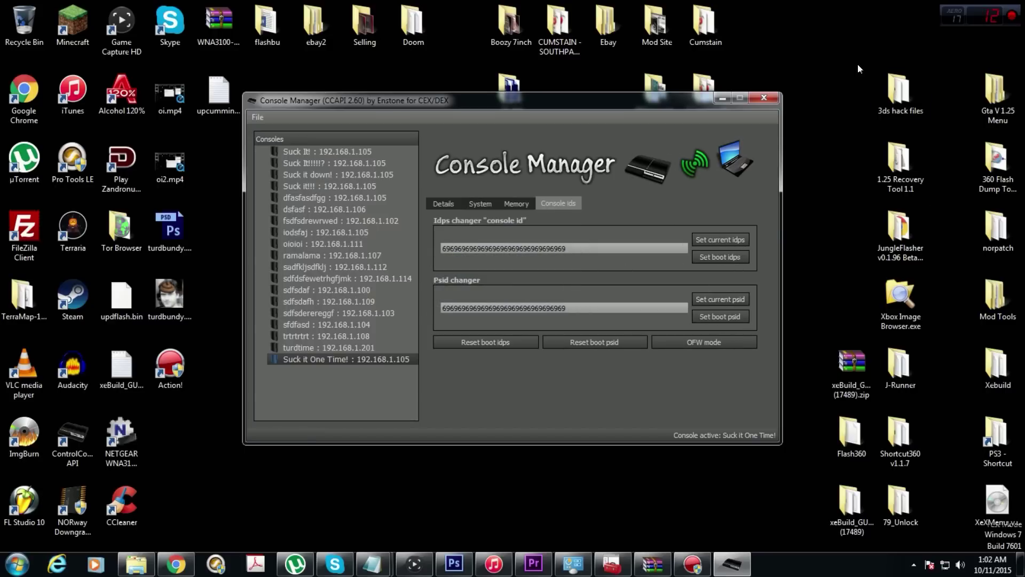
left_click(721, 99)
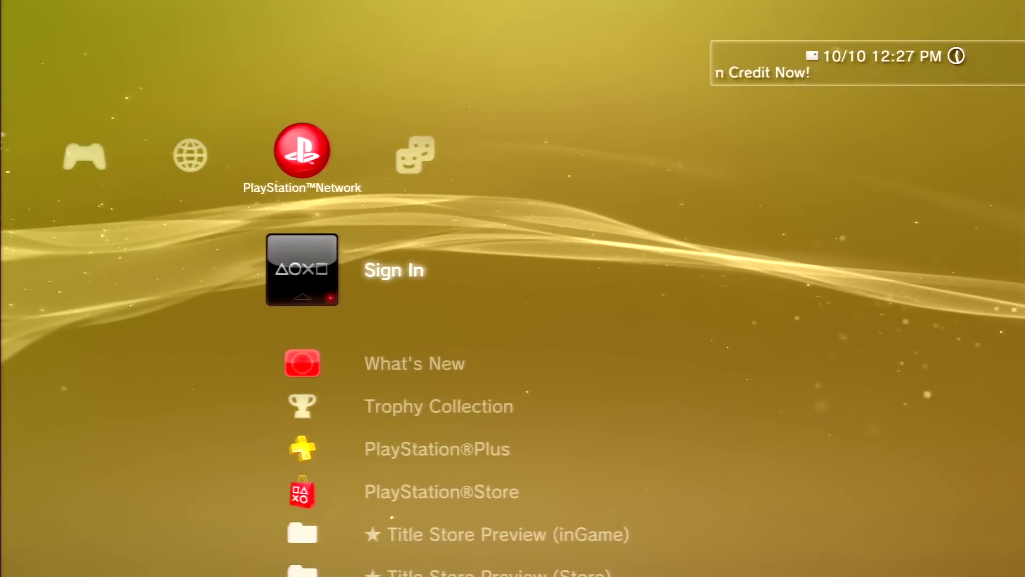
- Select Sign In under PlayStation Network and submit the saved account credentials
key("Left")
key("Left")
key("Left")
key("Left")
key("Left")
key("Left")
key("Left")
key("Left")
key("Up")
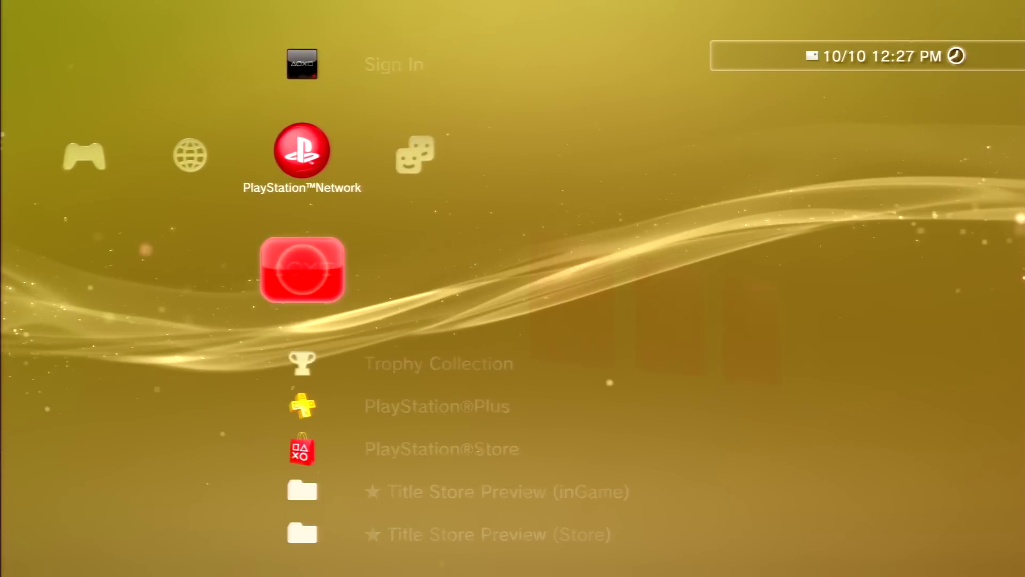
key("Up")
key("Return")
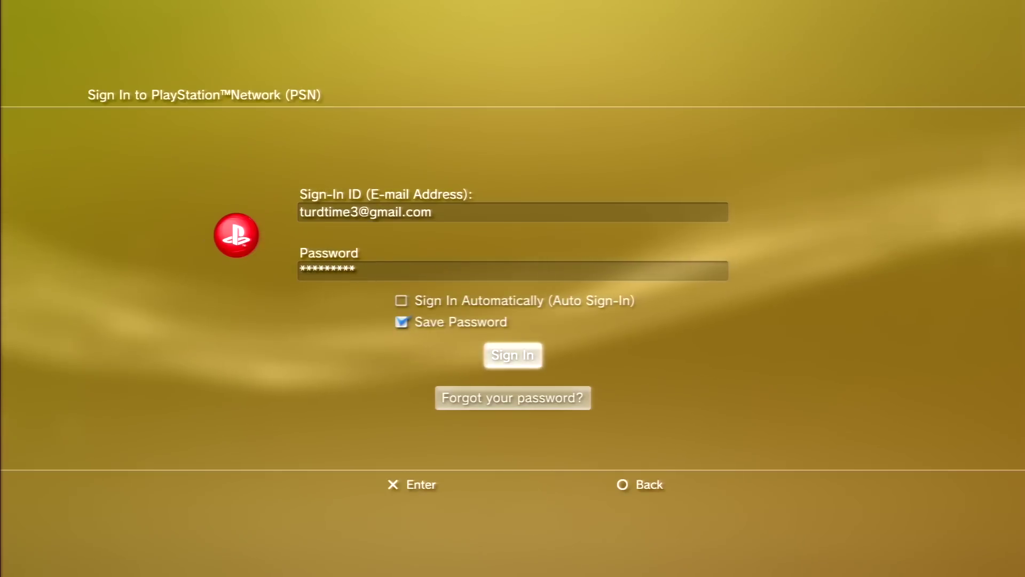
key("Return")
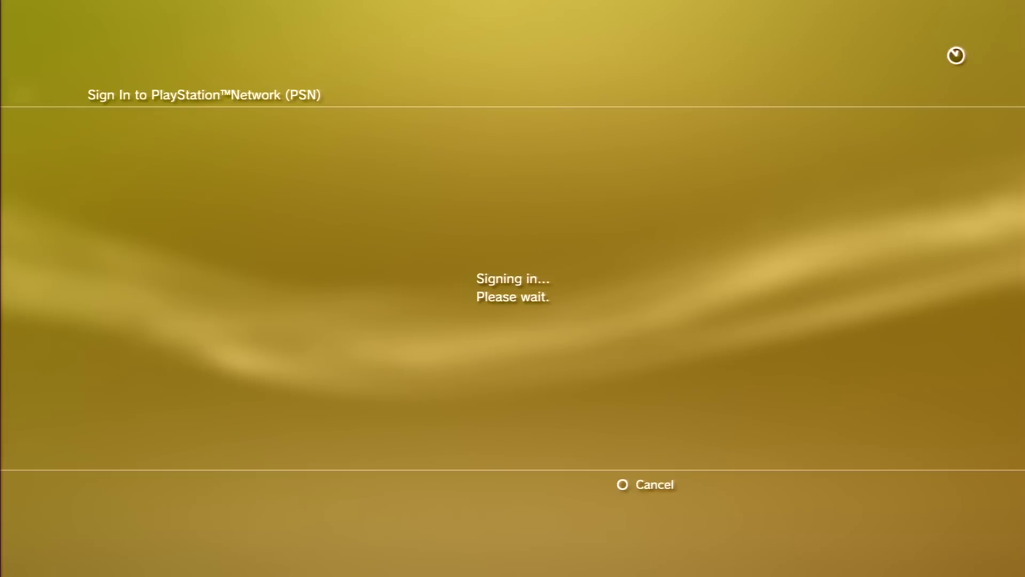